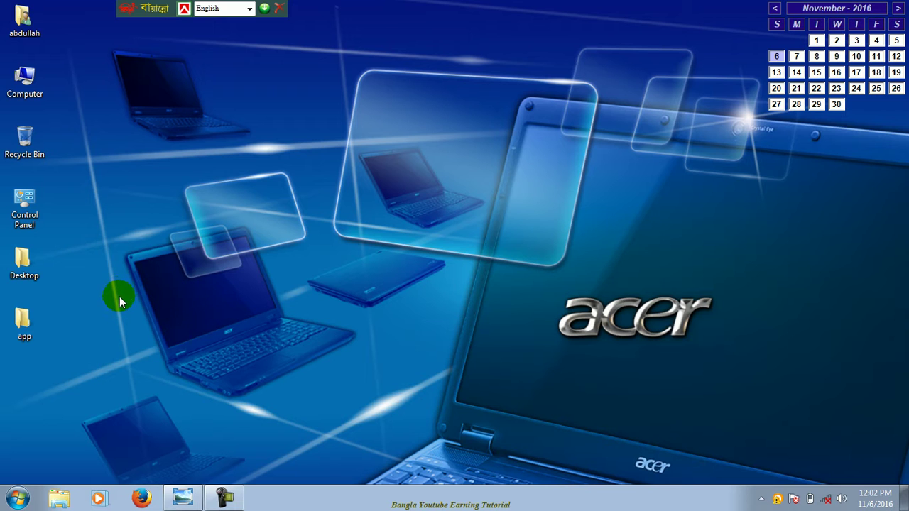
double_click(21, 327)
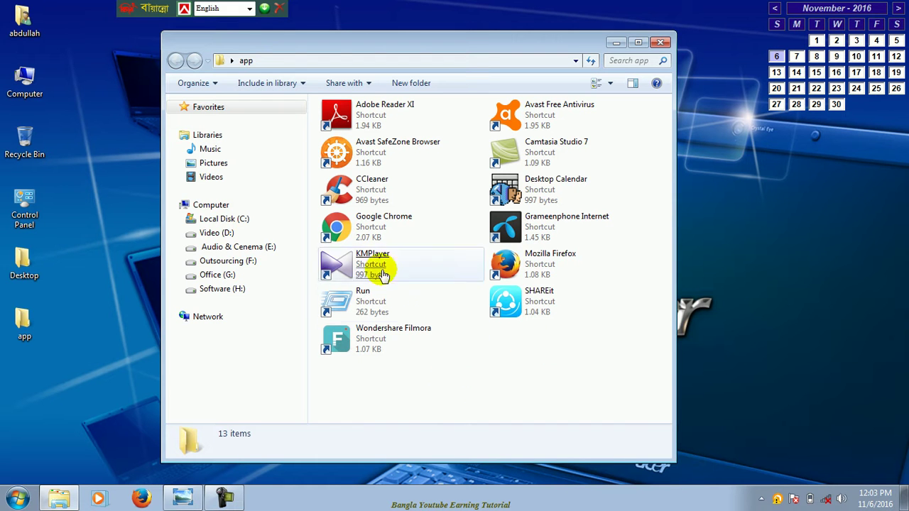
click(391, 225)
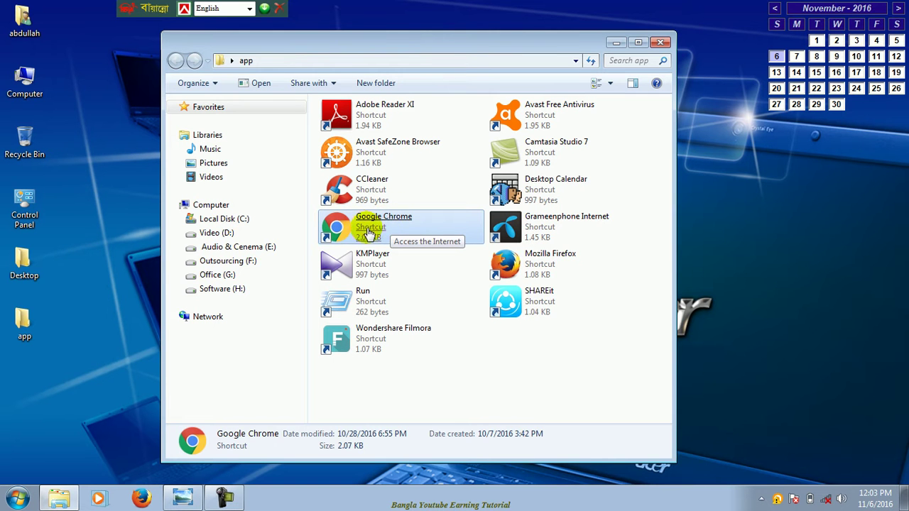
drag(407, 49, 366, 43)
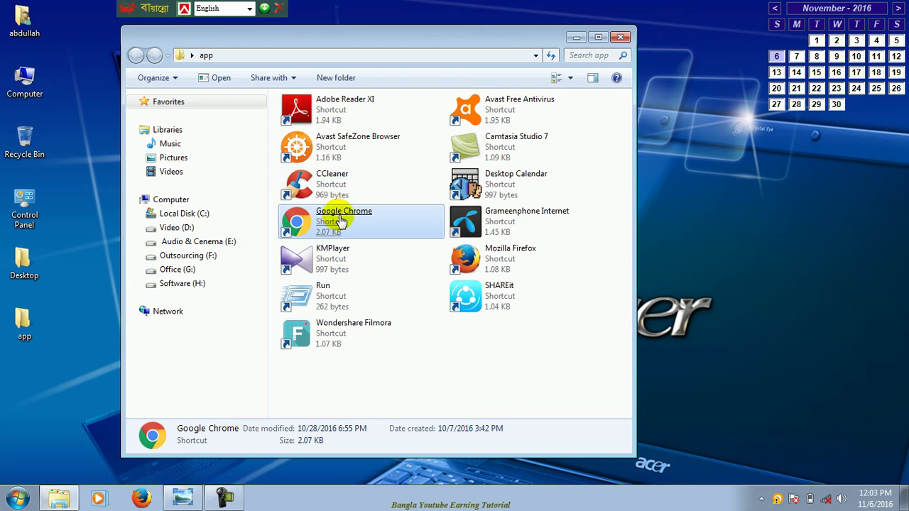
click(621, 39)
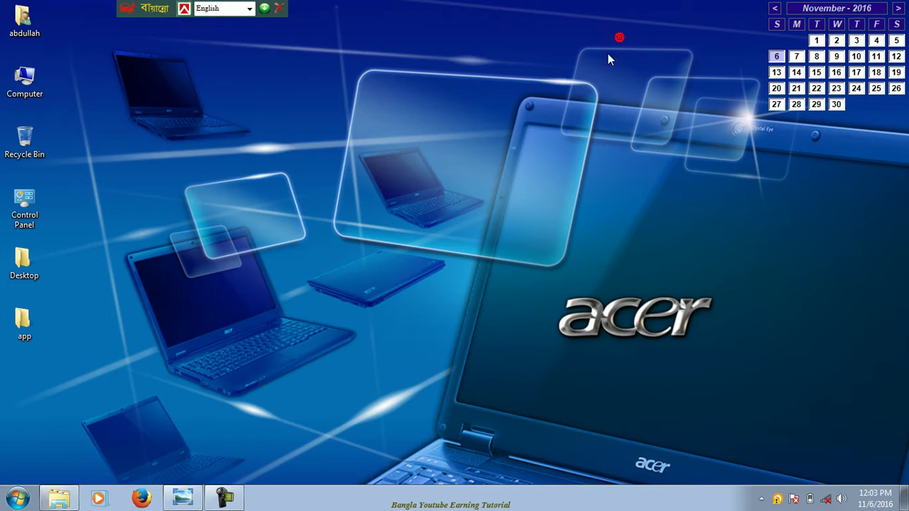
double_click(23, 263)
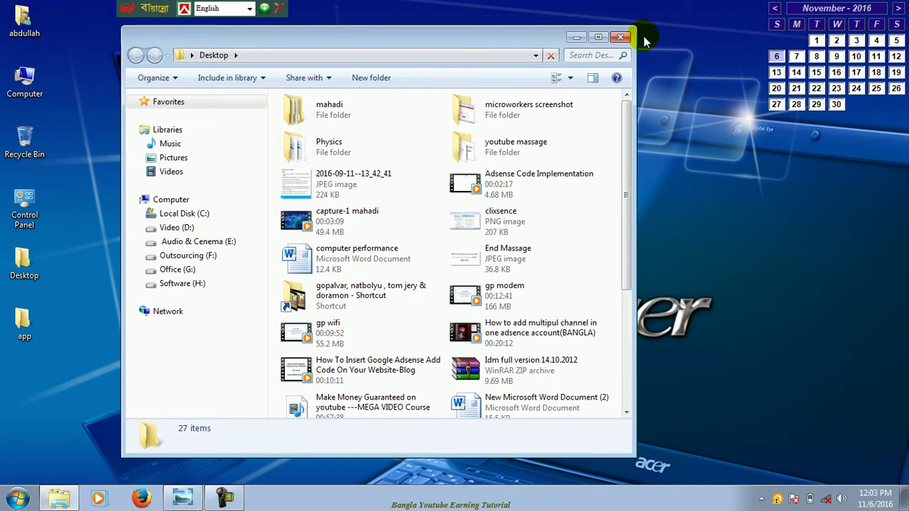
click(621, 37)
- Move the Google Chrome shortcut from the app folder onto the desktop and close the folder
click(46, 313)
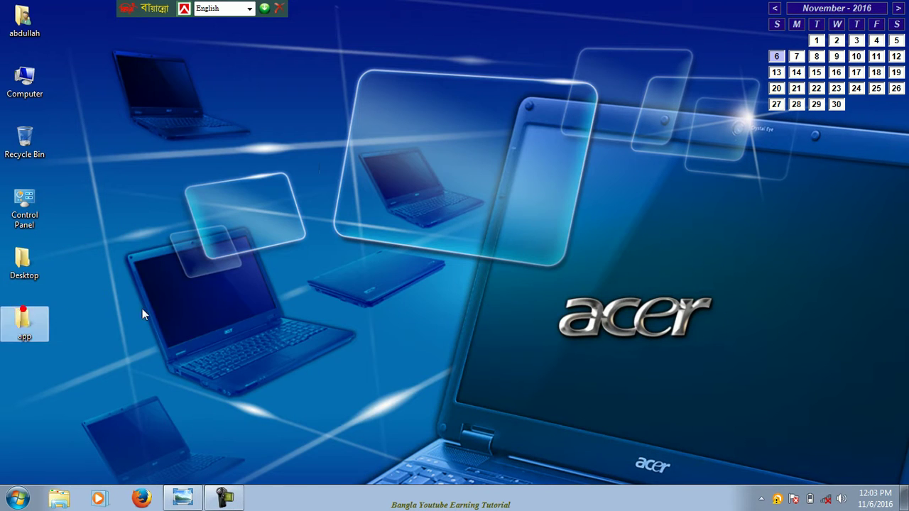
key(Return)
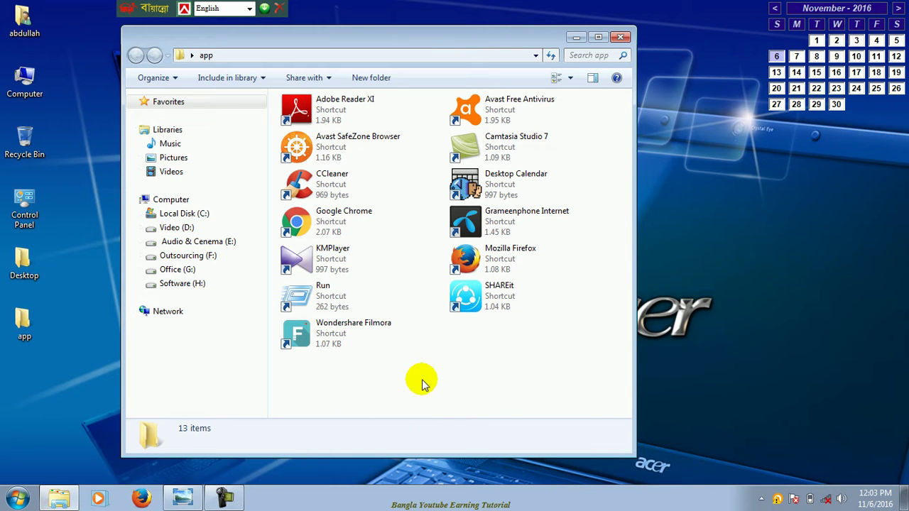
drag(297, 222, 67, 367)
click(79, 370)
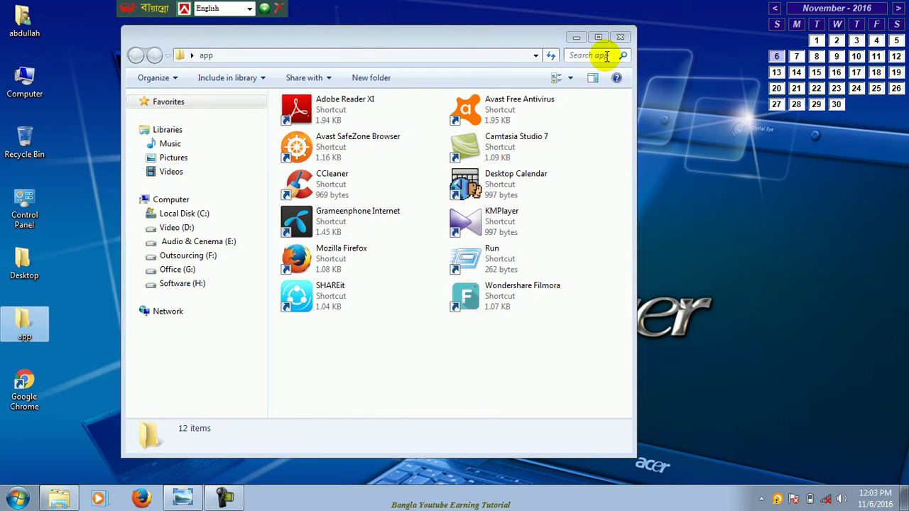
click(619, 38)
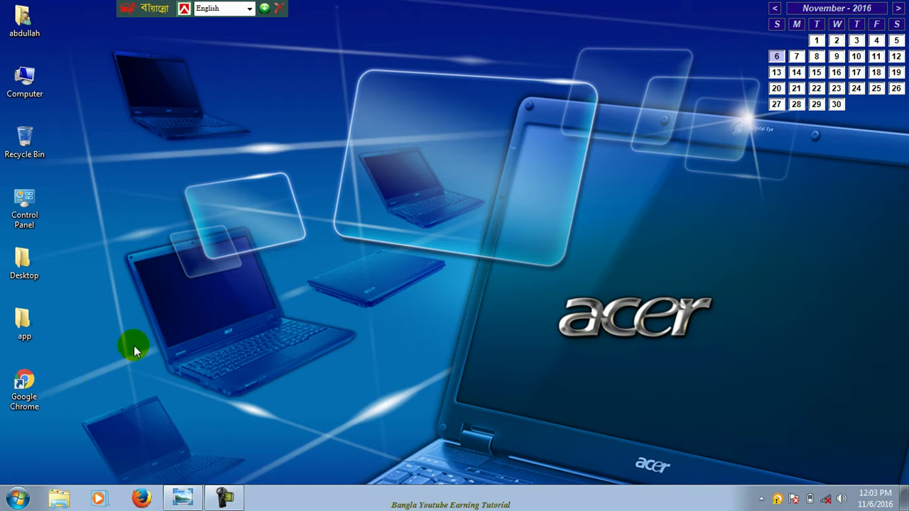
- Open the Control Panel, switch its view to Category, and set it back to Small icons
click(15, 499)
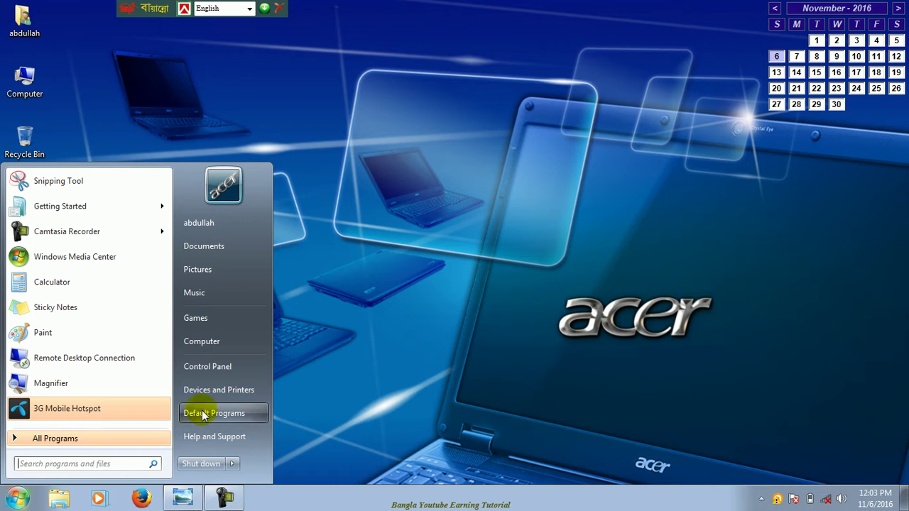
click(200, 368)
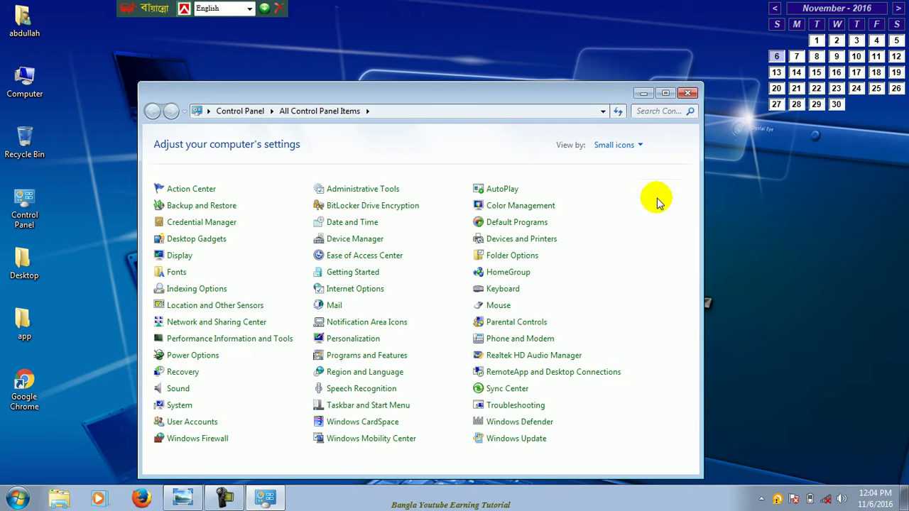
click(638, 147)
click(627, 163)
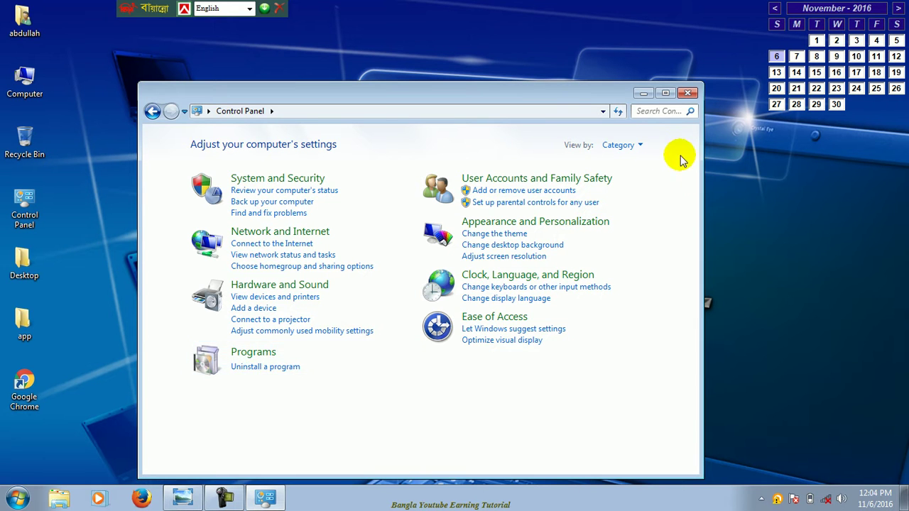
click(644, 149)
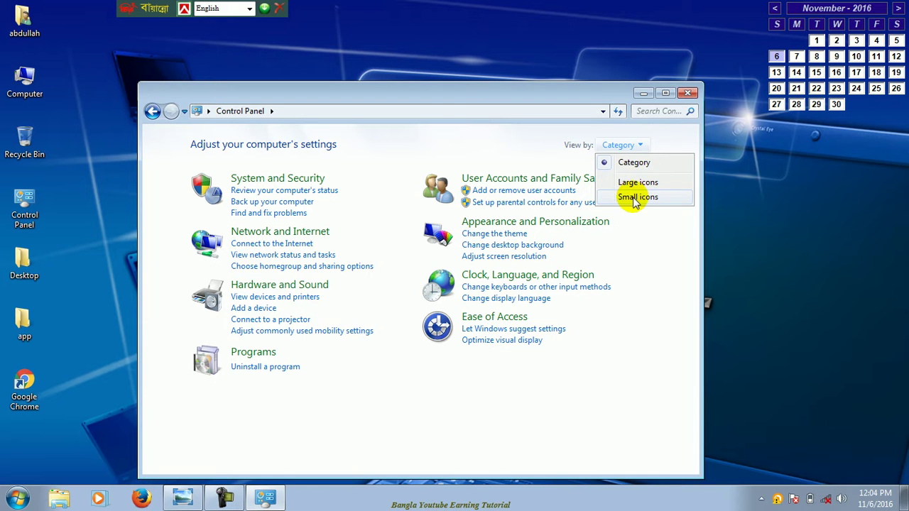
click(632, 197)
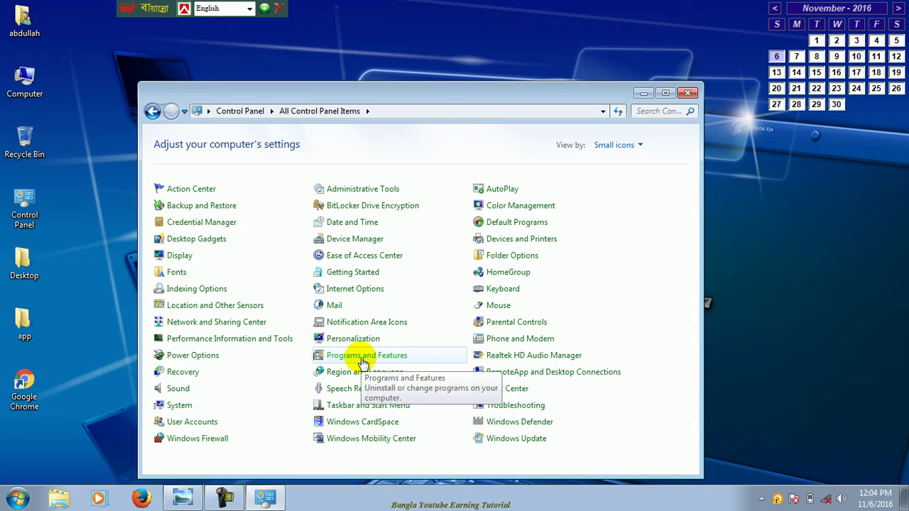
- Open Programs and Features and locate Google Chrome in the list of installed programs
click(362, 359)
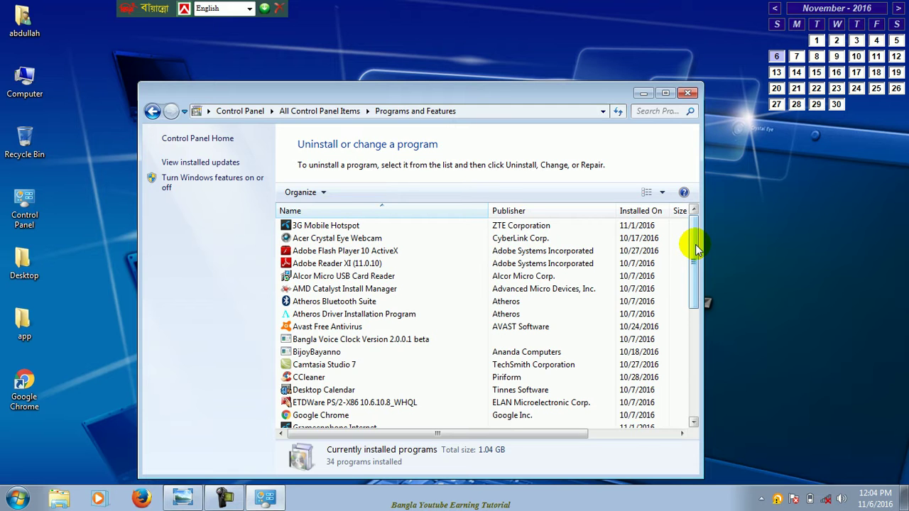
drag(696, 248, 681, 360)
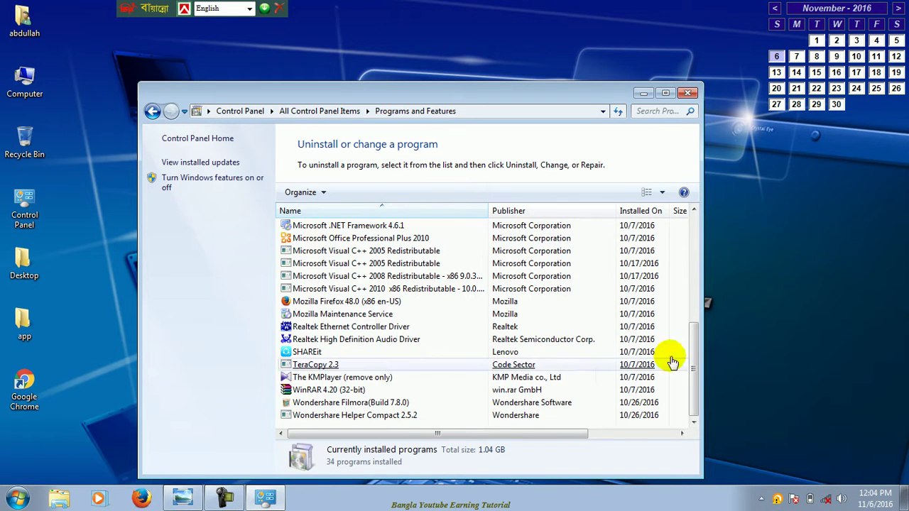
scroll(693, 366, up, 1)
drag(693, 365, 696, 260)
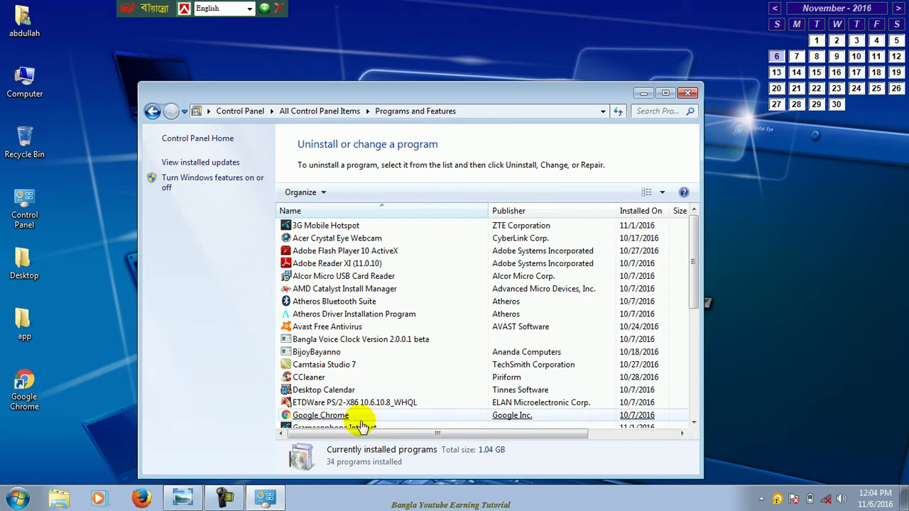
drag(696, 292, 695, 315)
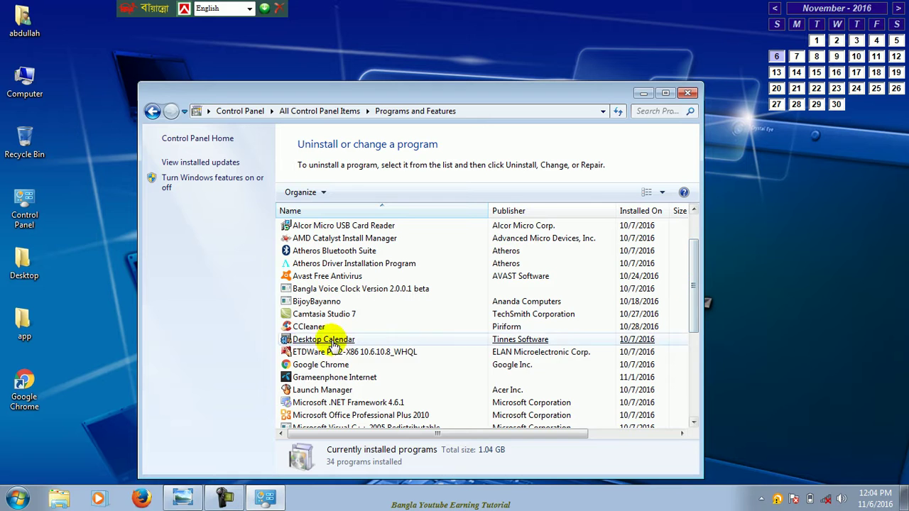
- Uninstall Google Chrome and have its browsing data deleted as well
click(320, 367)
right_click(325, 366)
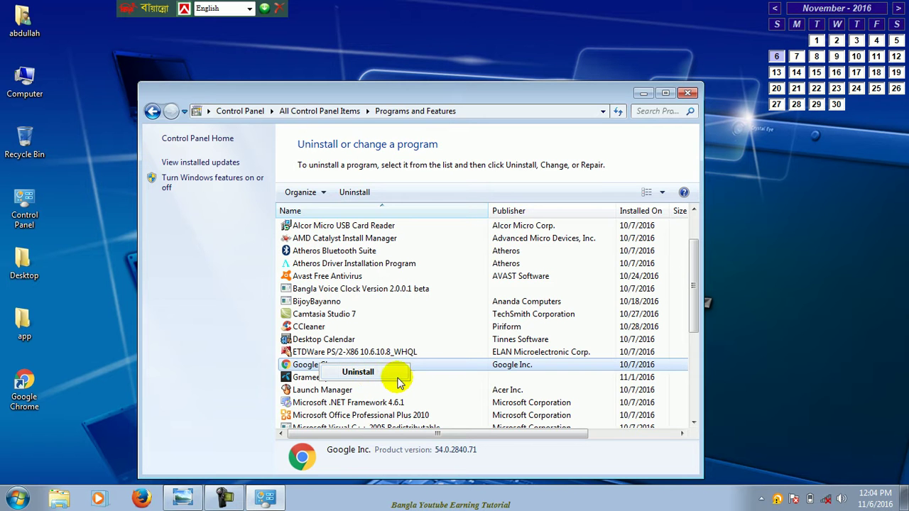
click(356, 376)
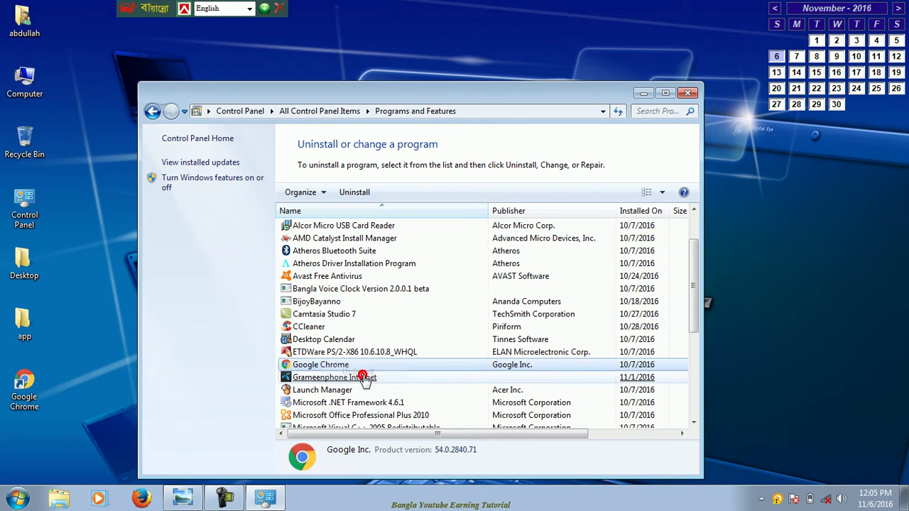
click(373, 379)
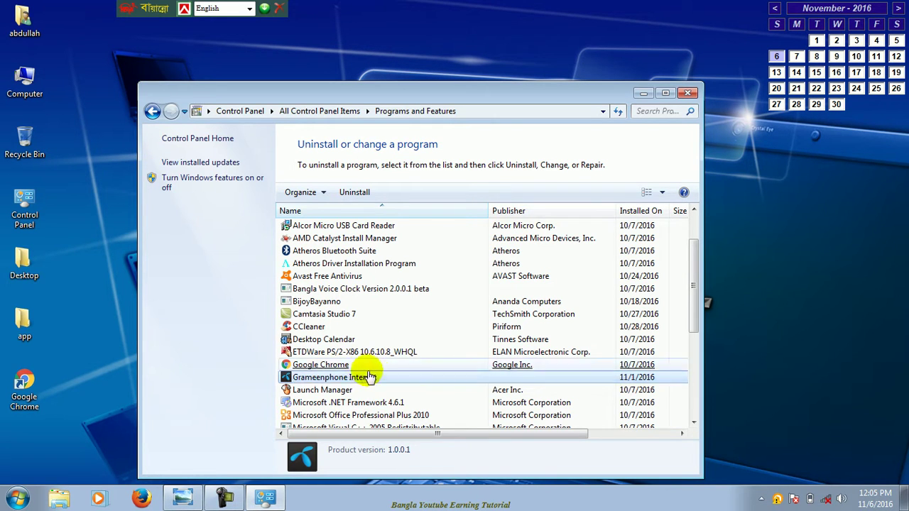
click(348, 366)
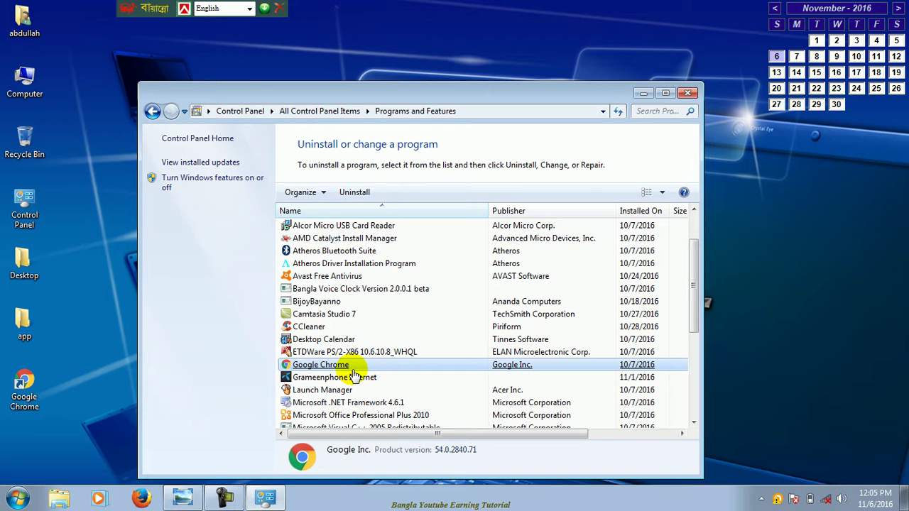
double_click(353, 366)
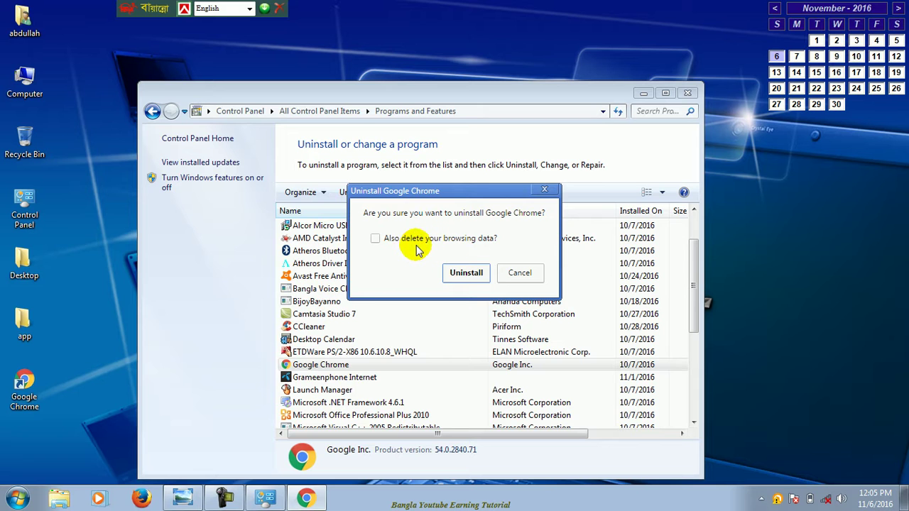
click(375, 239)
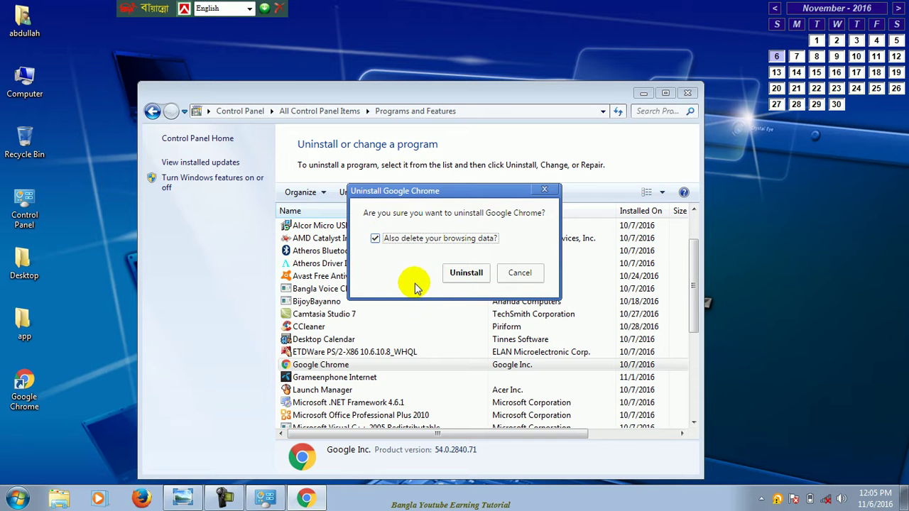
click(466, 274)
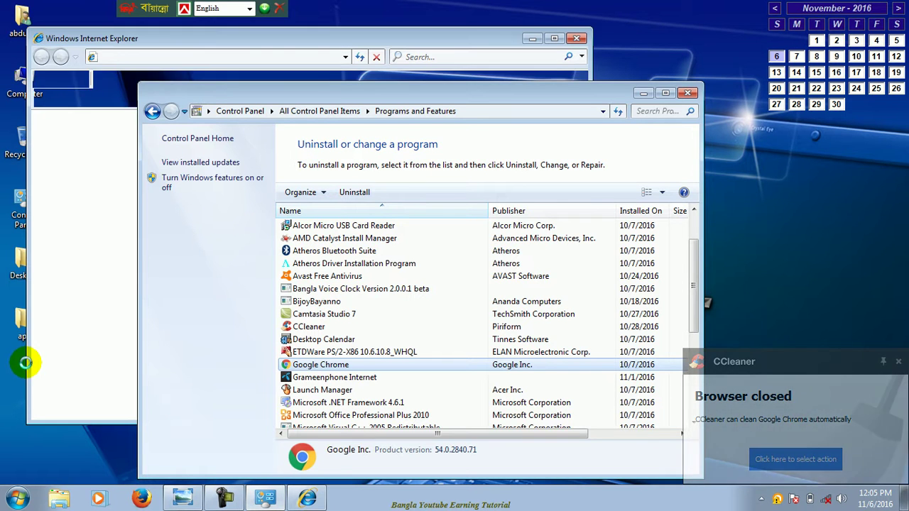
- Close the Internet Explorer setup and browser windows, and dismiss the CCleaner notification
drag(276, 99, 468, 156)
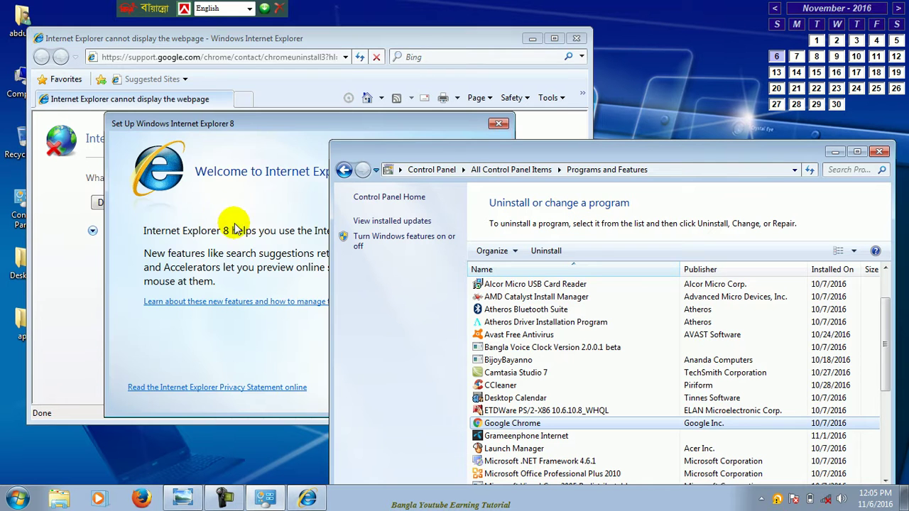
click(498, 127)
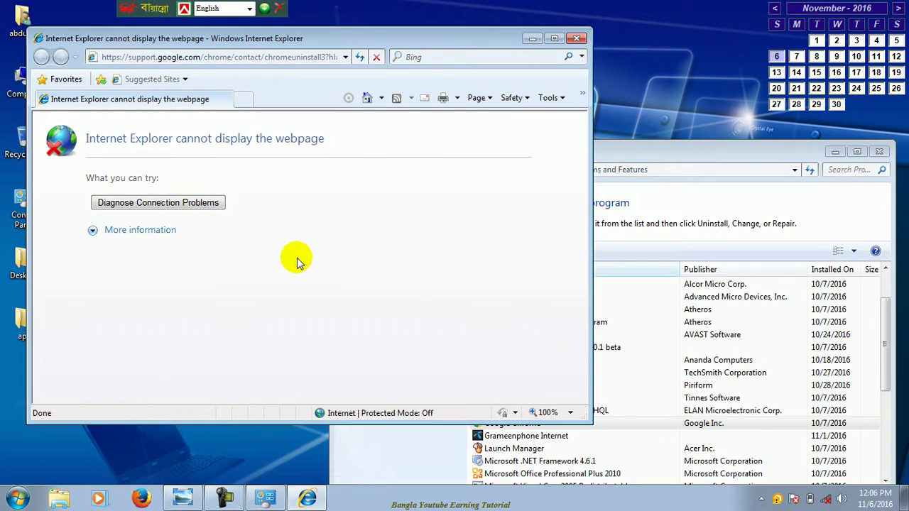
click(578, 39)
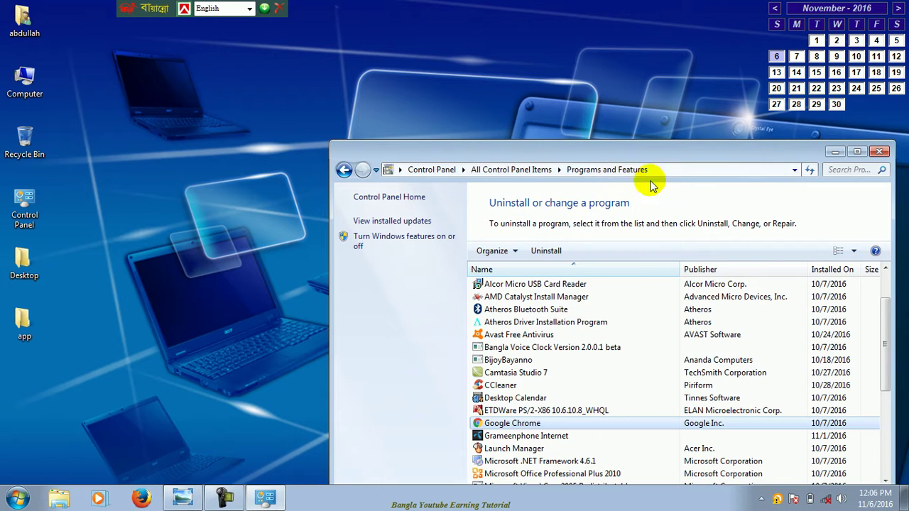
drag(665, 152, 463, 45)
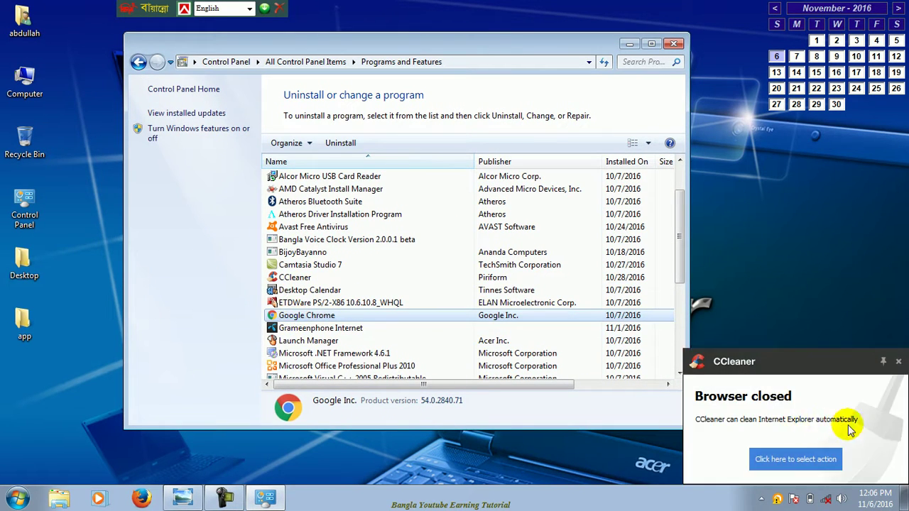
click(898, 363)
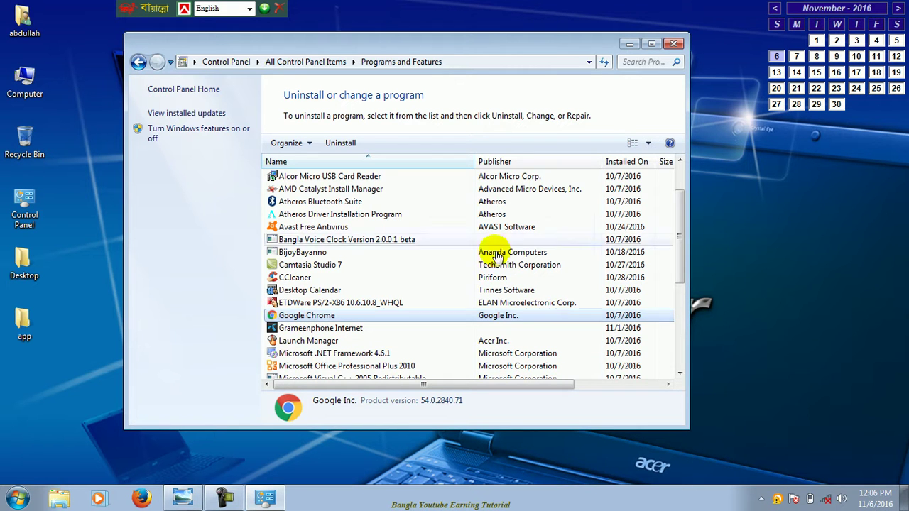
- Reopen Programs and Features to check the refreshed program list for Google Chrome, and close the window
click(139, 63)
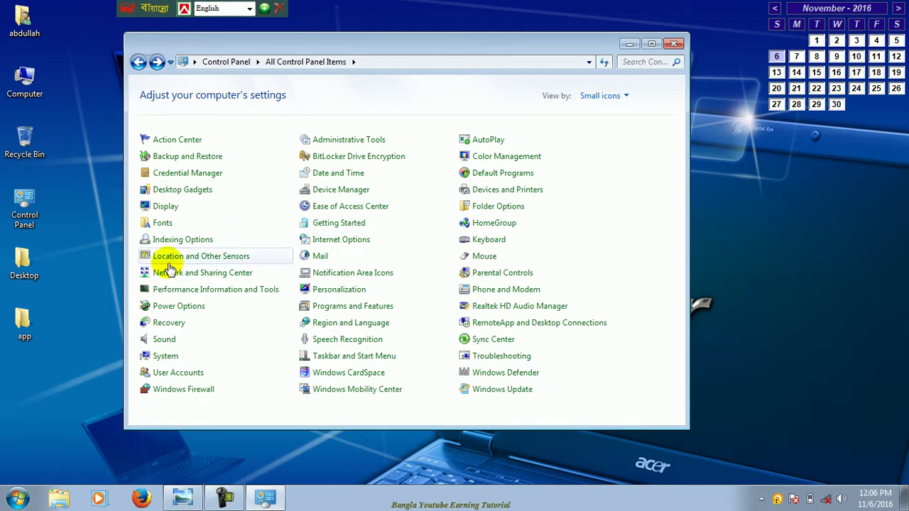
click(317, 307)
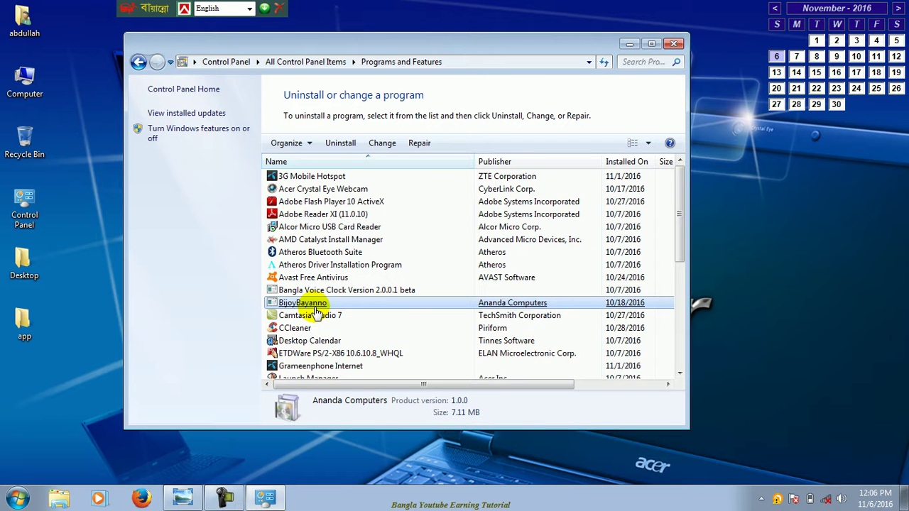
scroll(317, 313, down, 1)
scroll(316, 312, down, 1)
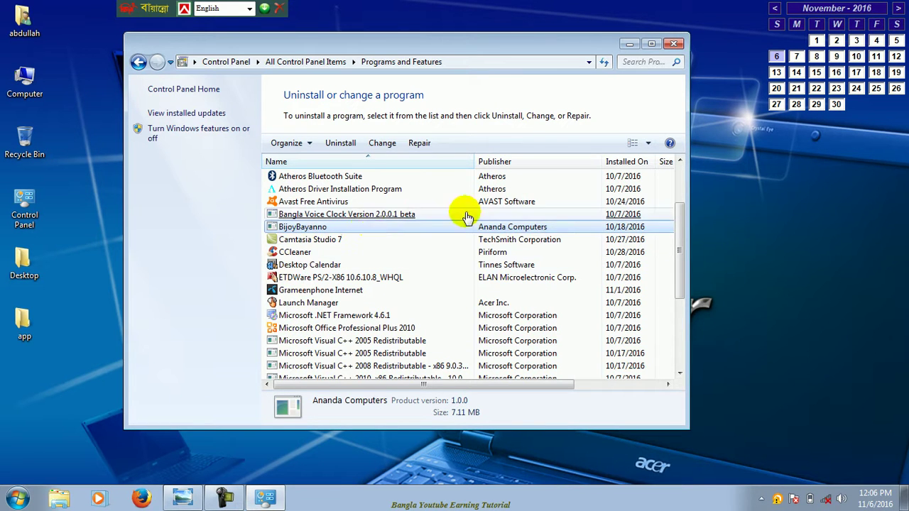
scroll(681, 268, up, 2)
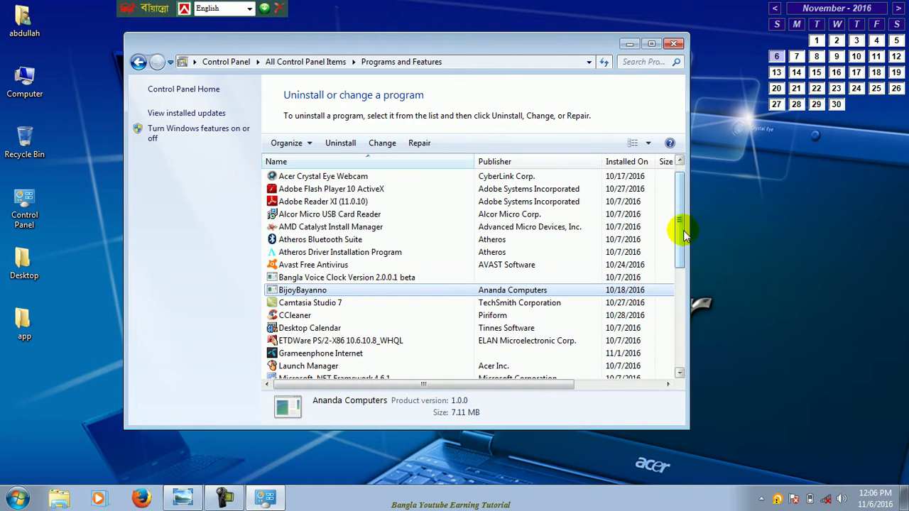
click(280, 328)
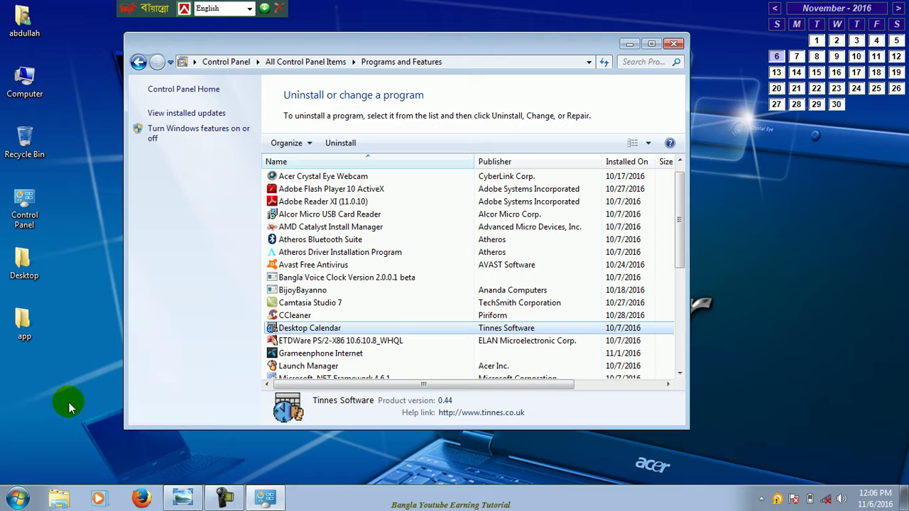
click(305, 317)
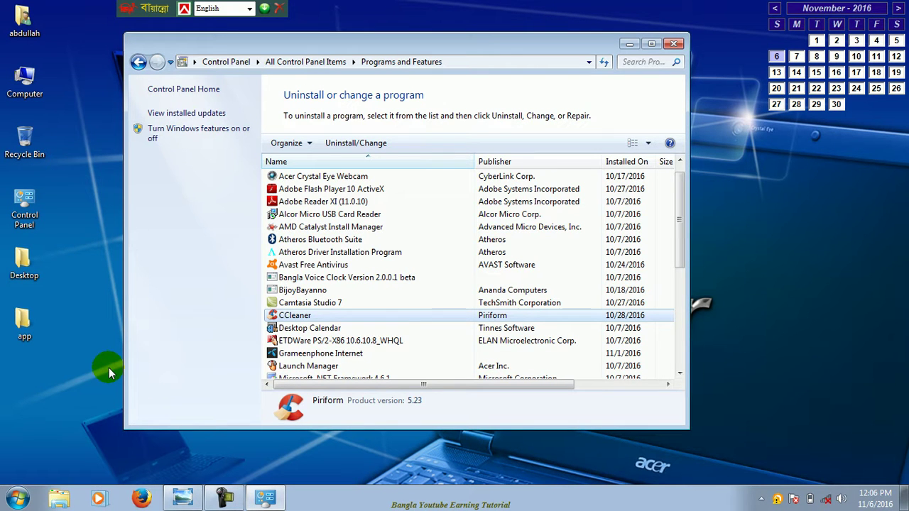
click(300, 328)
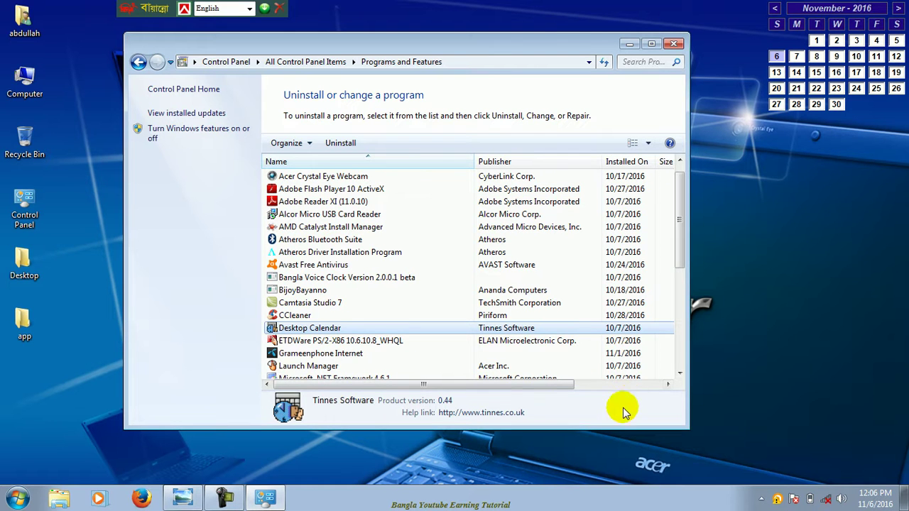
mouse_move(678, 227)
mouse_down()
mouse_move(680, 266)
mouse_move(686, 226)
mouse_up()
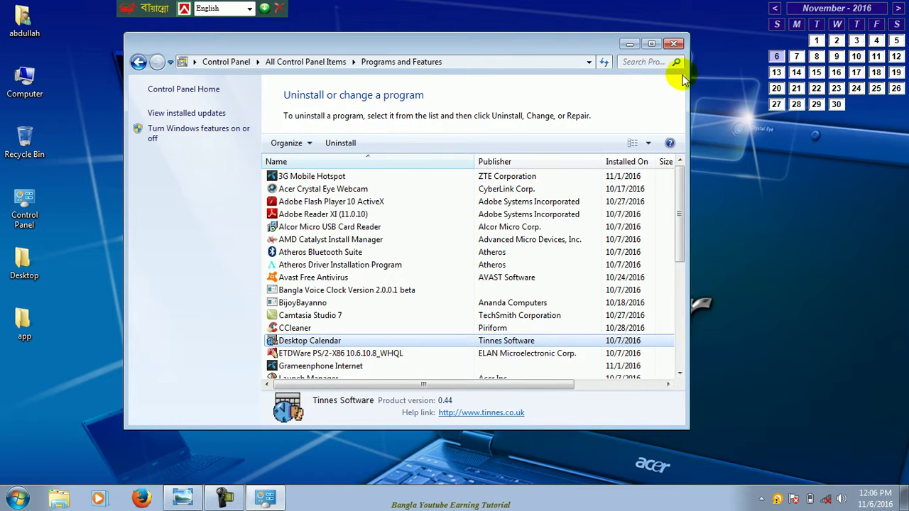
click(675, 44)
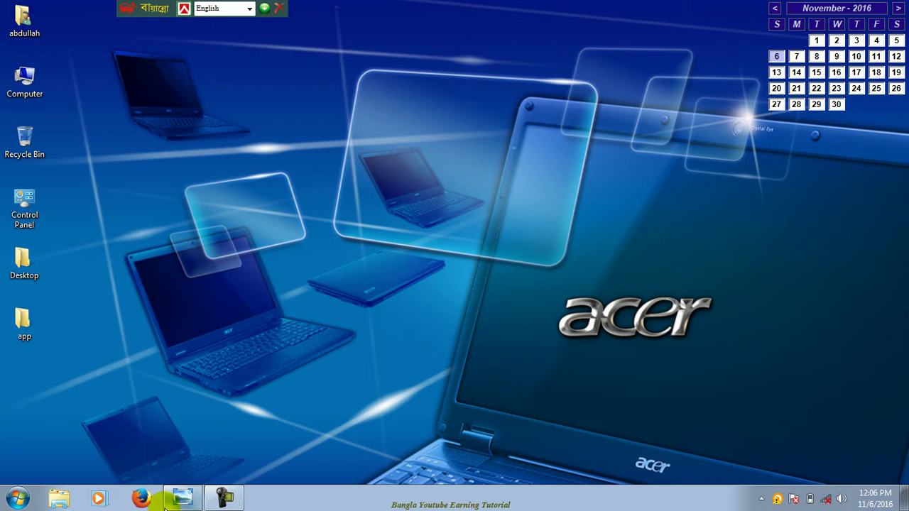